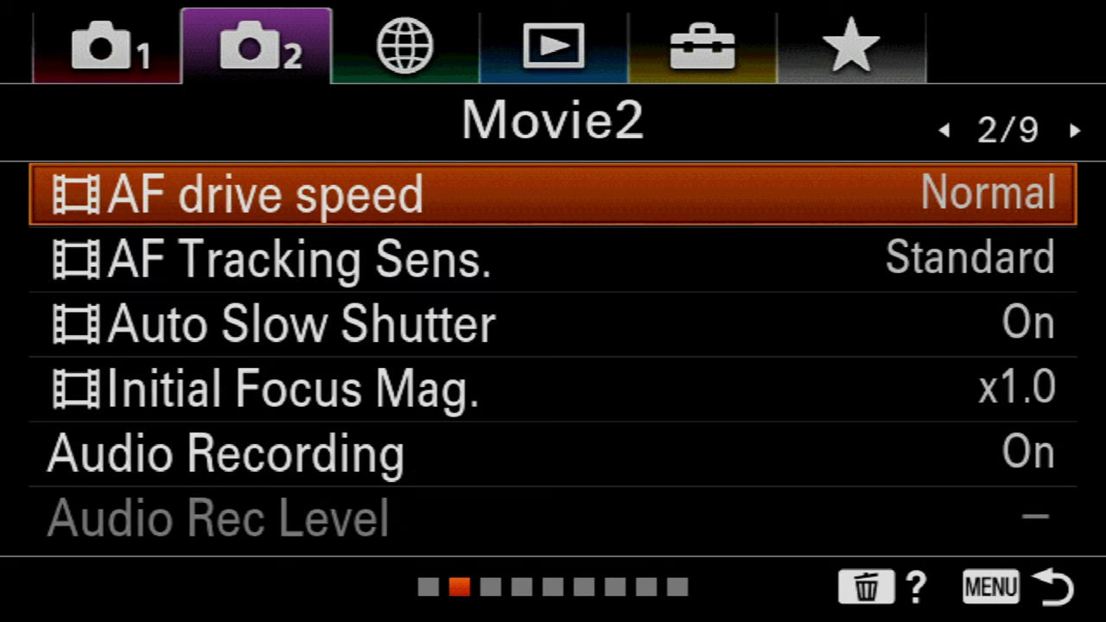
# Step: Open the Zoom Setting options on page 5 of the movie camera settings
pyautogui.press('Right')
pyautogui.press('Right')
pyautogui.press('Right')
pyautogui.press('Down')
pyautogui.press('Return')
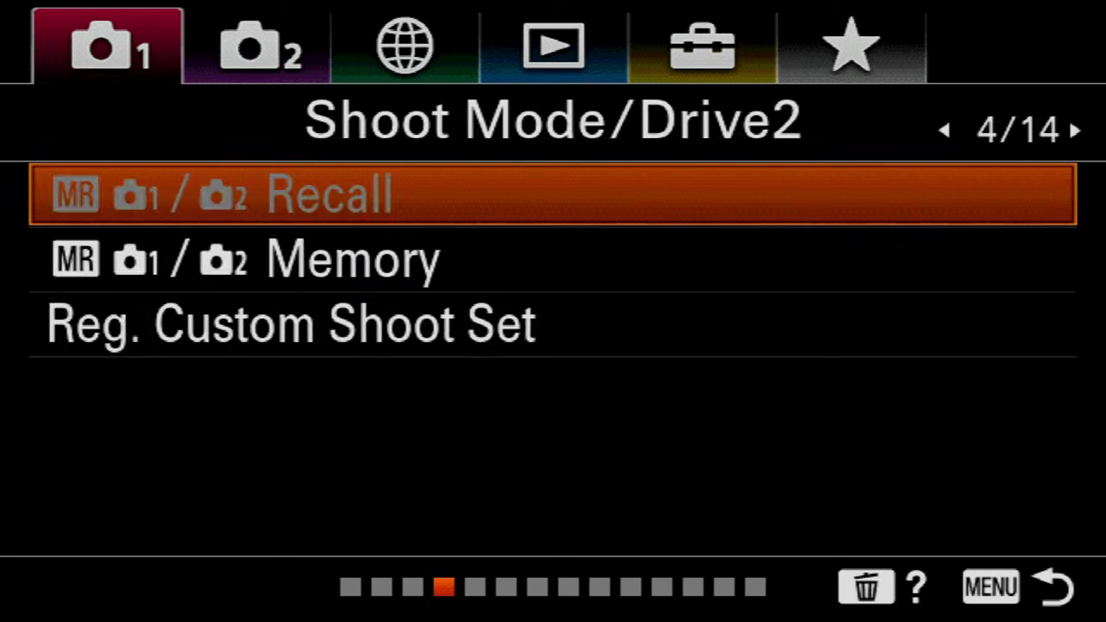
# Step: Browse the items of the Camera Settings 1 pages around Shoot Mode/Drive2
pyautogui.press('Left')
pyautogui.press('Right')
pyautogui.press('Right')
pyautogui.press('Right')
pyautogui.press('Down')
pyautogui.press('Down')
pyautogui.press('Down')
pyautogui.press('Down')
pyautogui.press('Down')
pyautogui.press('Return')
pyautogui.press('Down')
pyautogui.press('Down')
pyautogui.press('Down')
pyautogui.press('Down')
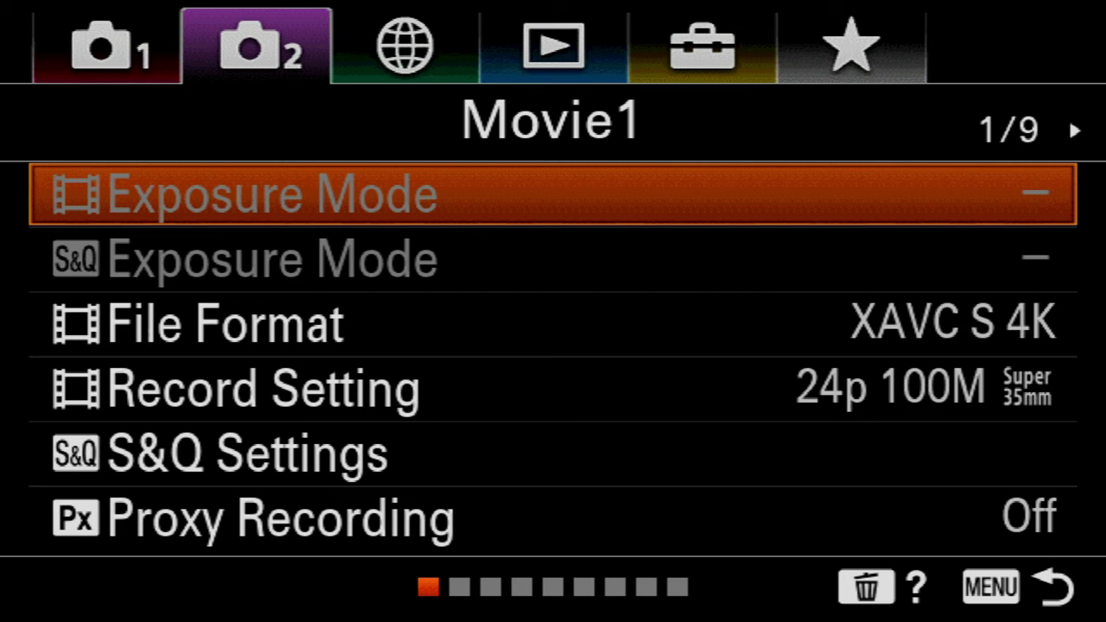
# Step: Go through the Movie1 settings and set Proxy Recording to On
pyautogui.click(553, 259)
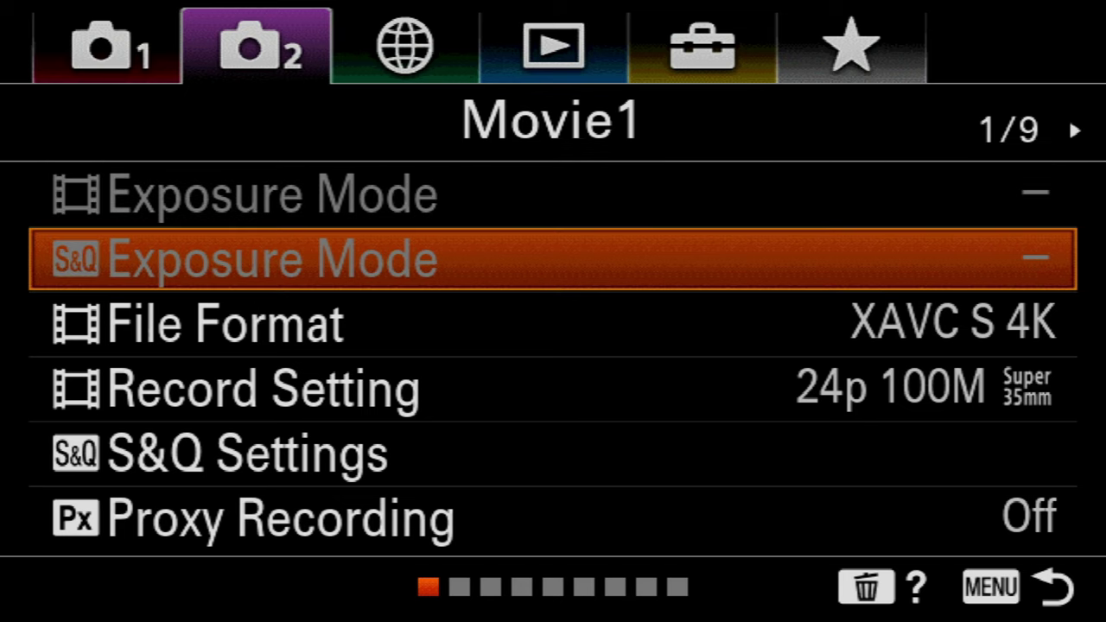
pyautogui.click(553, 194)
pyautogui.click(553, 258)
pyautogui.click(553, 389)
pyautogui.click(553, 454)
pyautogui.click(553, 518)
pyautogui.press('Return')
pyautogui.click(553, 153)
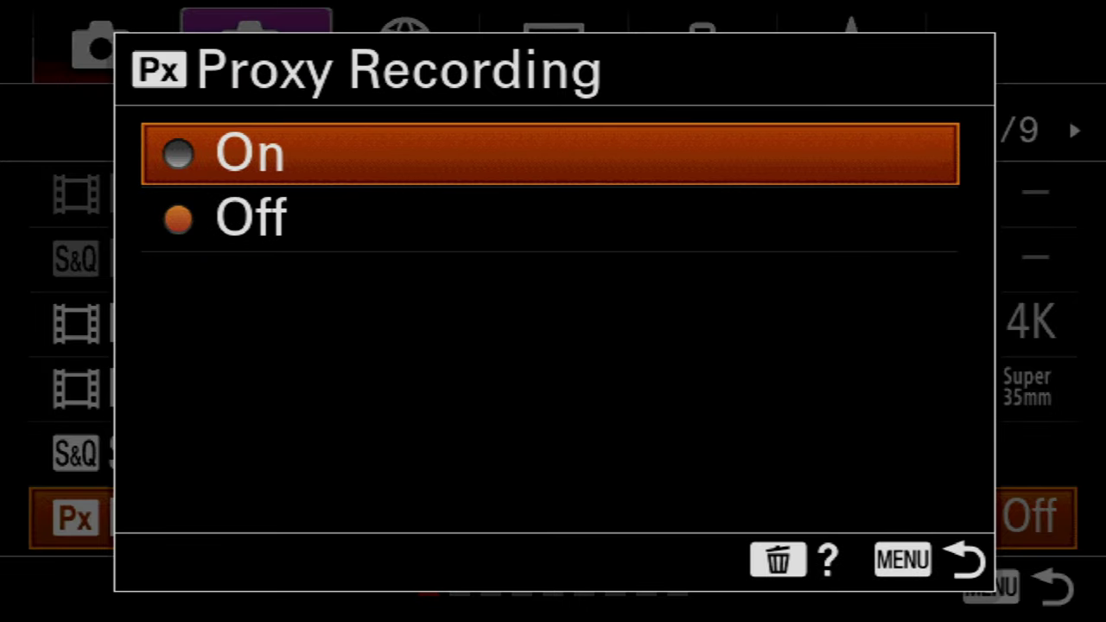
pyautogui.press('Return')
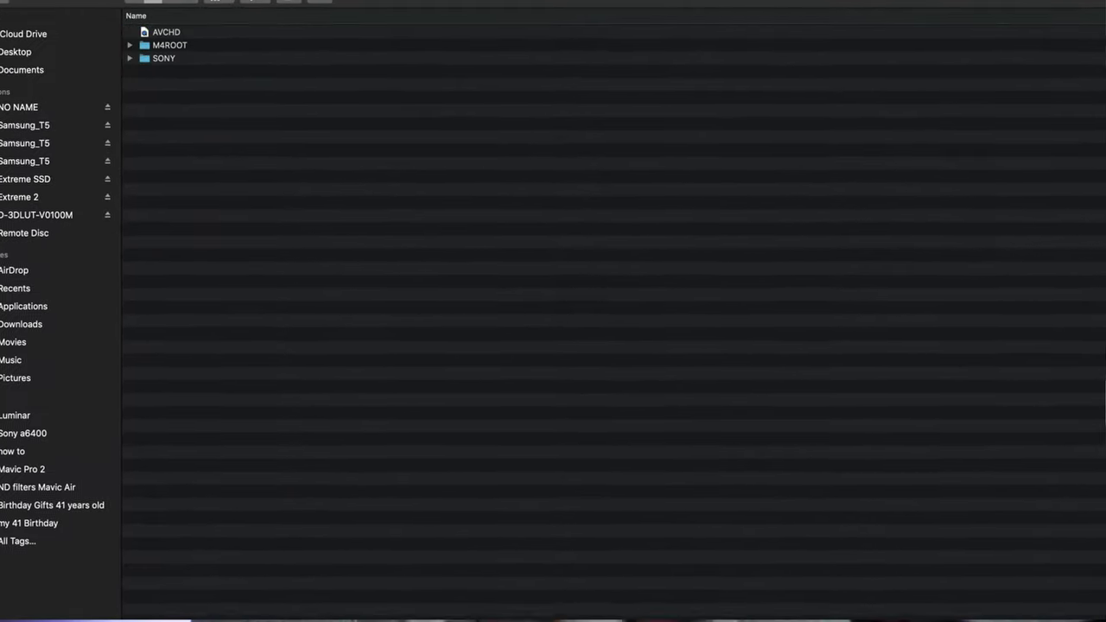
pyautogui.press('super+Down')
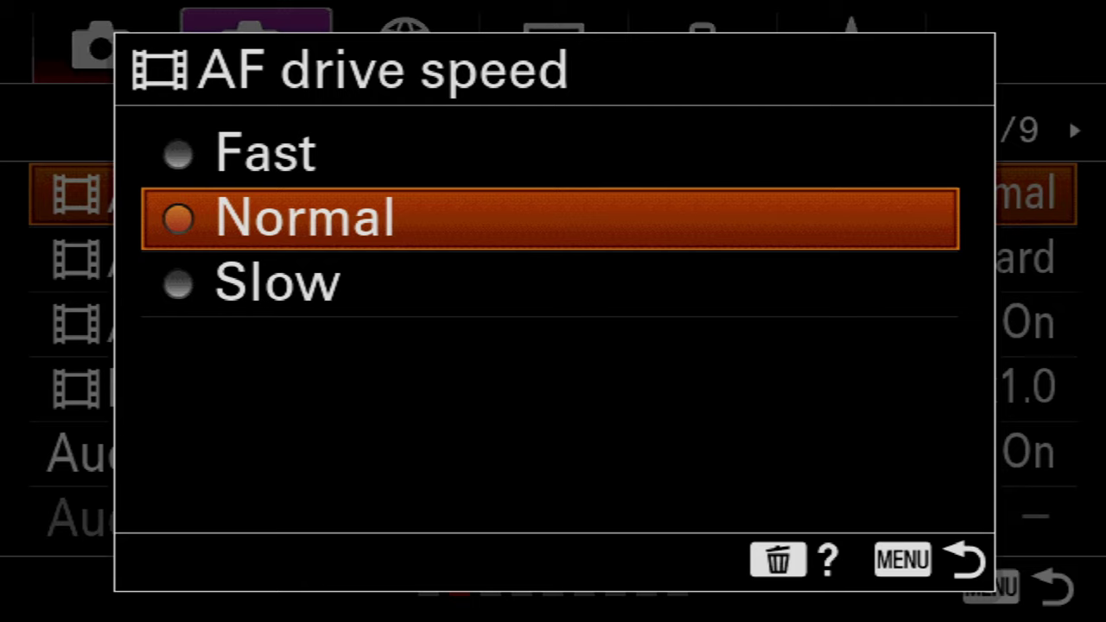
# Step: Compare the Fast and Normal options of the movie AF drive speed
pyautogui.press('Up')
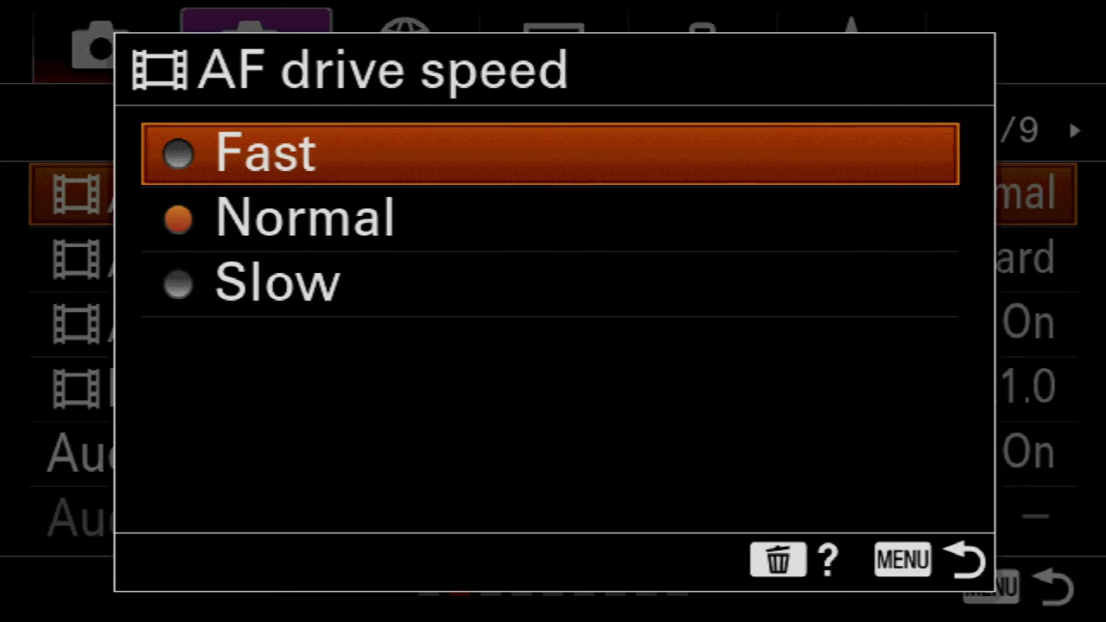
pyautogui.press('Down')
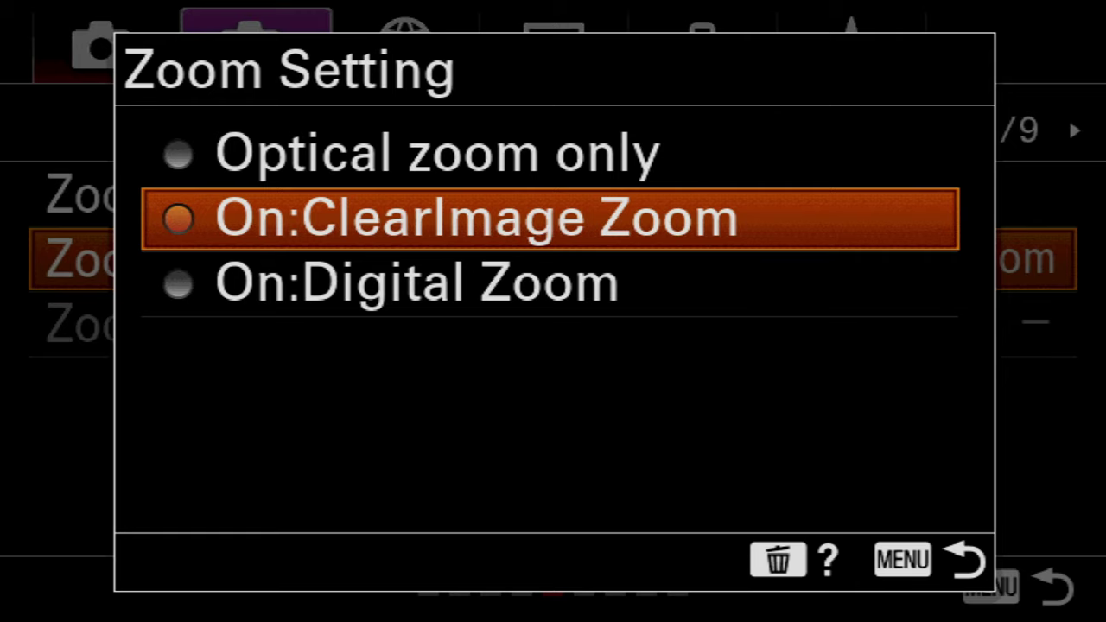
# Step: Set the Zoom Setting to On:ClearImage Zoom
pyautogui.press('Return')
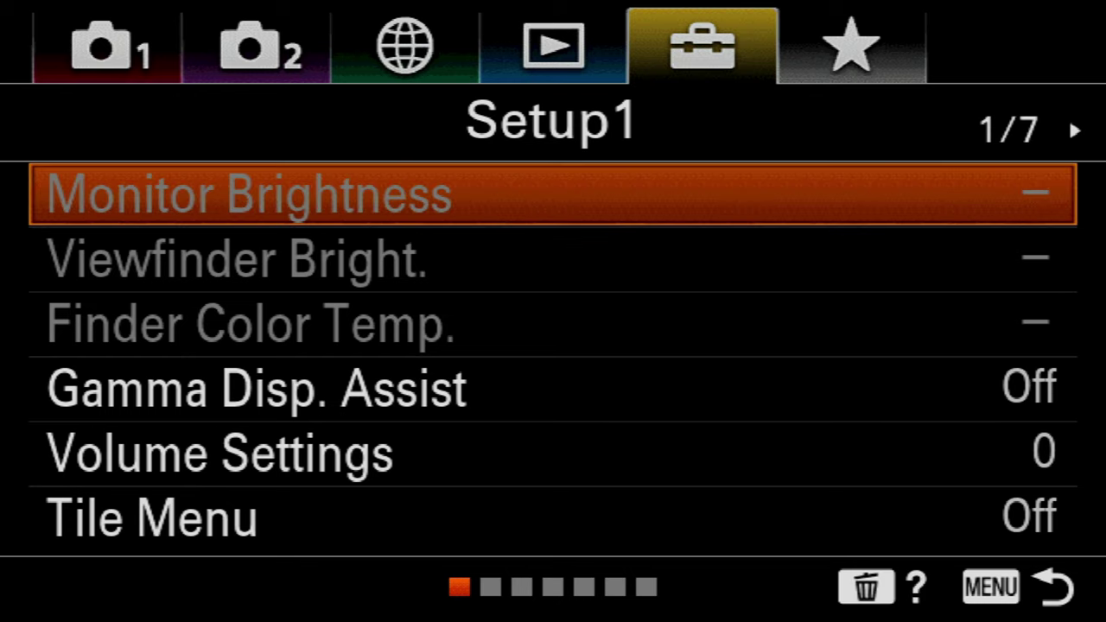
# Step: Open the Touch Operation setting on the Setup3 page
pyautogui.press('Right')
pyautogui.press('Right')
pyautogui.press('Down')
pyautogui.press('Down')
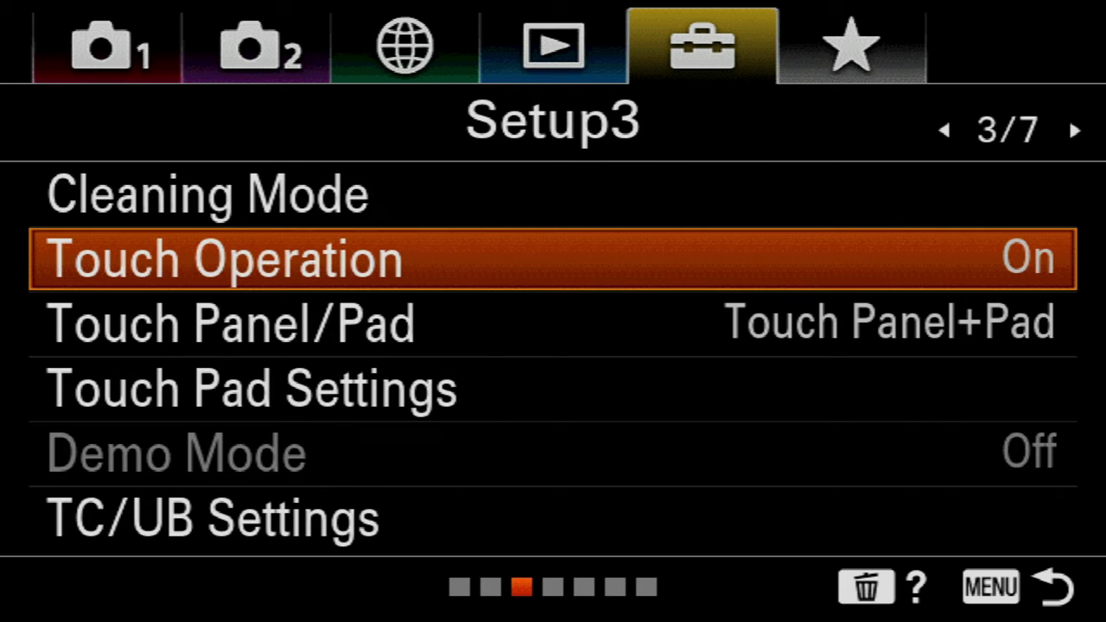
pyautogui.press('Return')
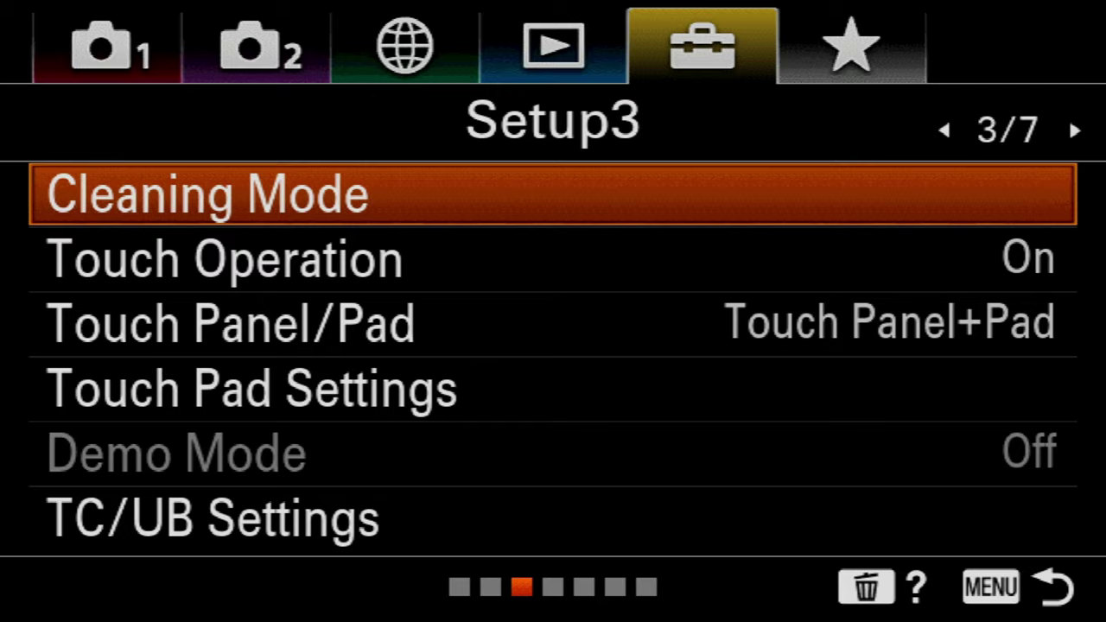
# Step: In Touch Pad Settings, examine the options for operation in vertical orientation and Touch Position Mode
pyautogui.press('Down')
pyautogui.press('Down')
pyautogui.press('Down')
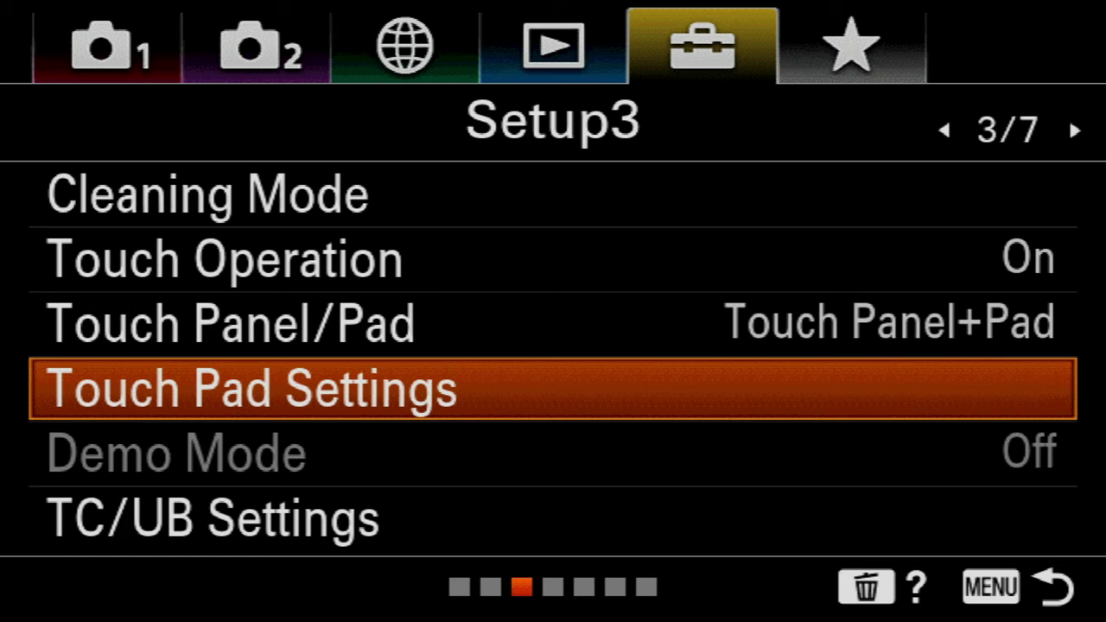
pyautogui.press('Return')
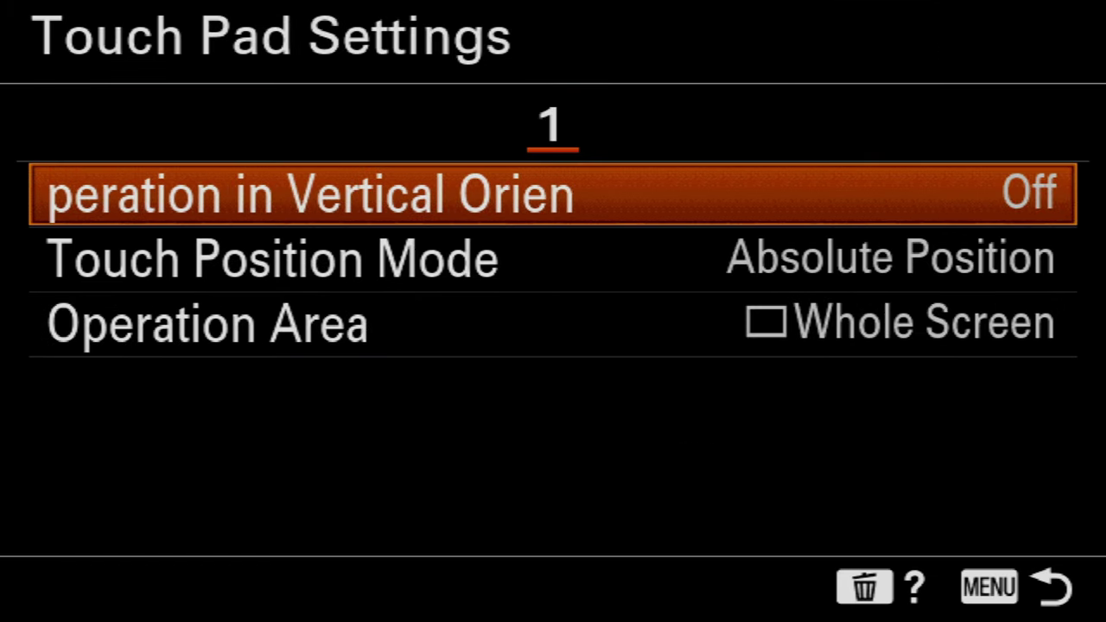
pyautogui.press('Return')
pyautogui.press('Up')
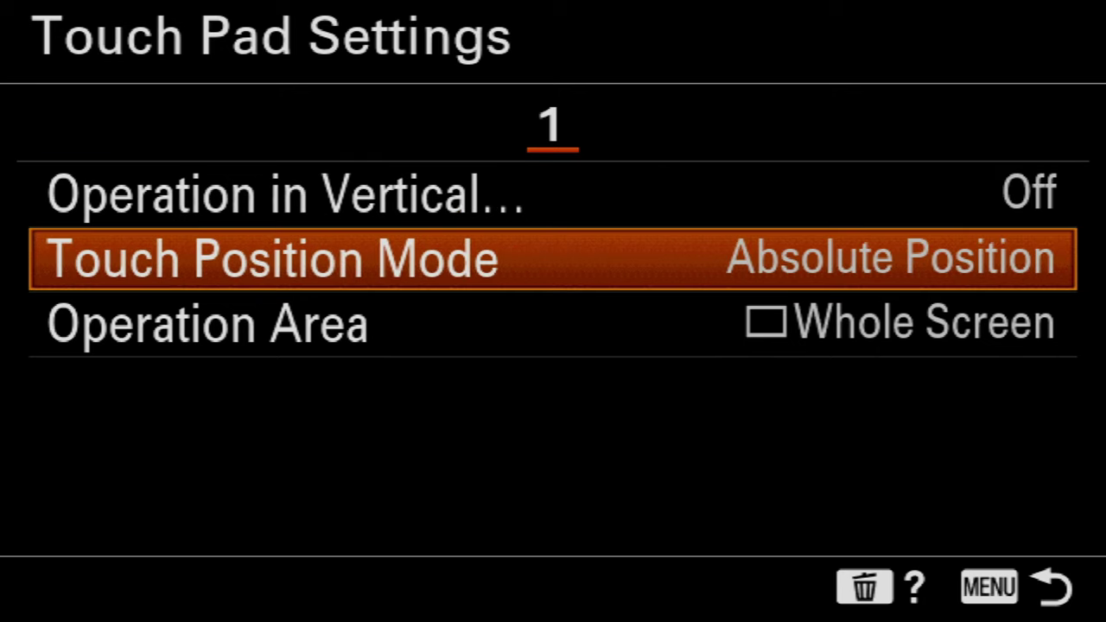
pyautogui.press('Return')
pyautogui.click(549, 219)
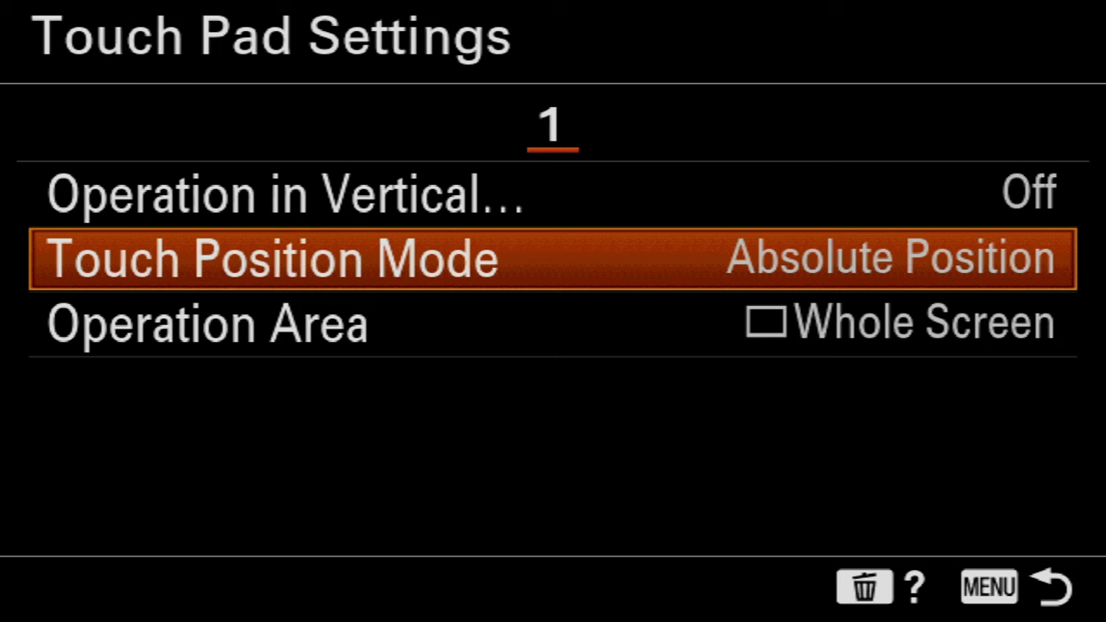
# Step: Look through the touch pad's Operation Area options, from Whole Screen down the list
pyautogui.press('Down')
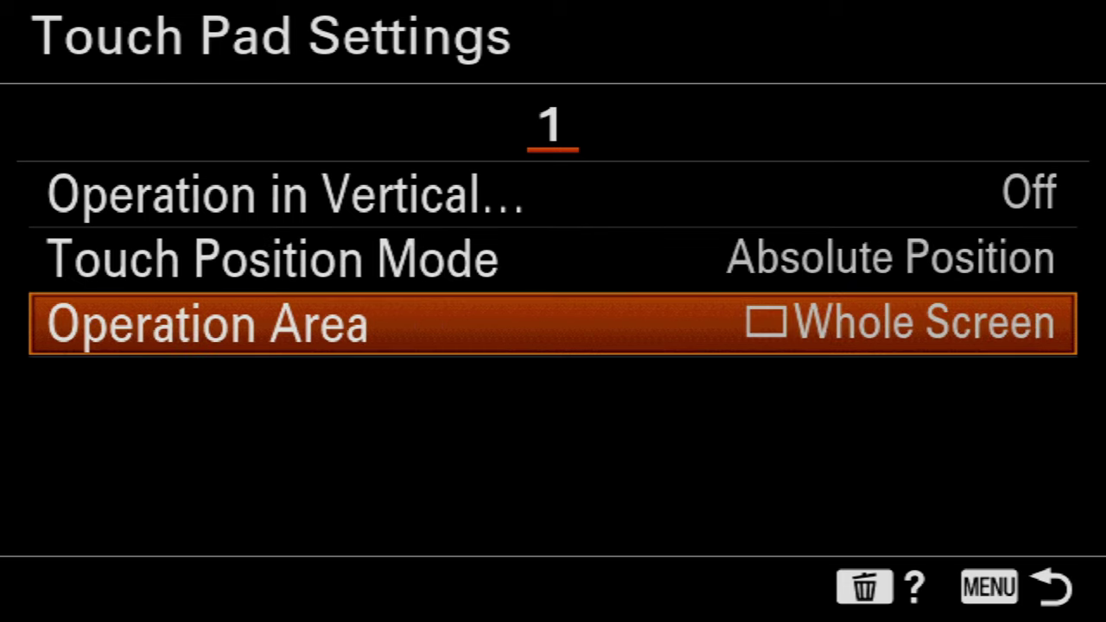
pyautogui.press('Return')
pyautogui.press('Down')
pyautogui.press('Down')
pyautogui.press('Down')
pyautogui.press('Down')
pyautogui.press('Down')
pyautogui.press('Down')
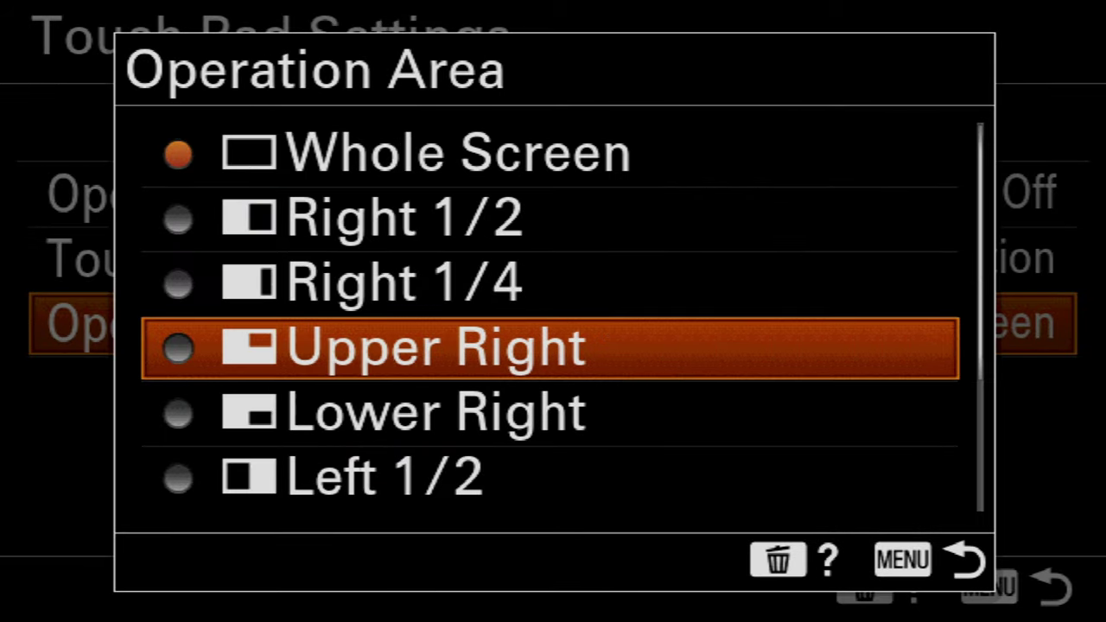
pyautogui.press('Down')
pyautogui.press('Down')
pyautogui.press('Down')
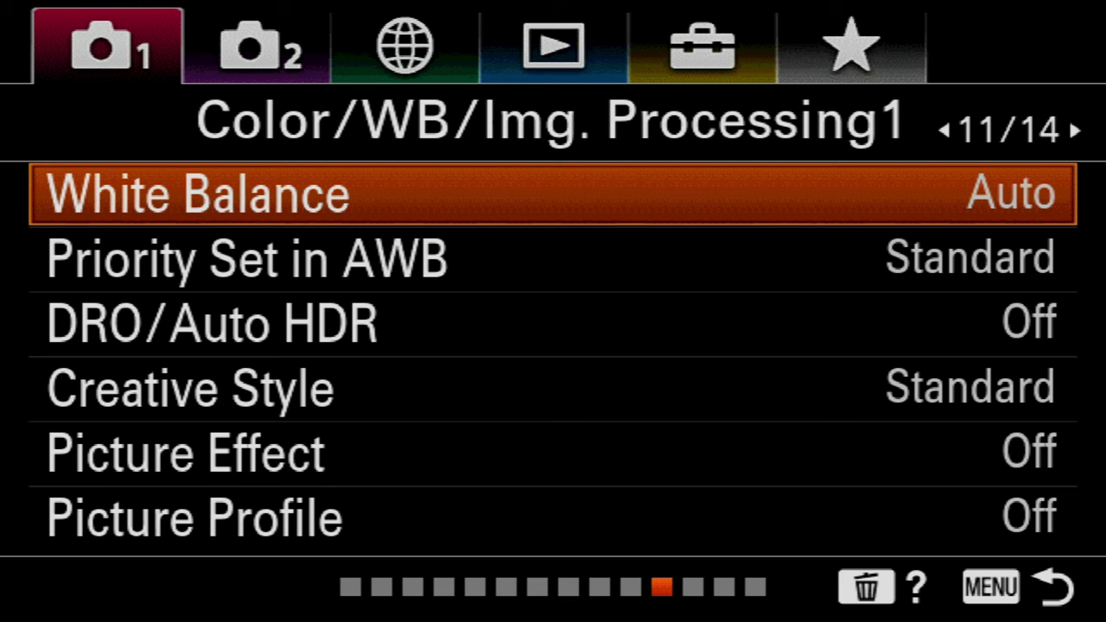
# Step: Open the Picture Profile selection on the Color/WB/Img. Processing1 page and highlight PP1
pyautogui.press('Down')
pyautogui.press('Down')
pyautogui.press('Down')
pyautogui.press('Down')
pyautogui.press('Down')
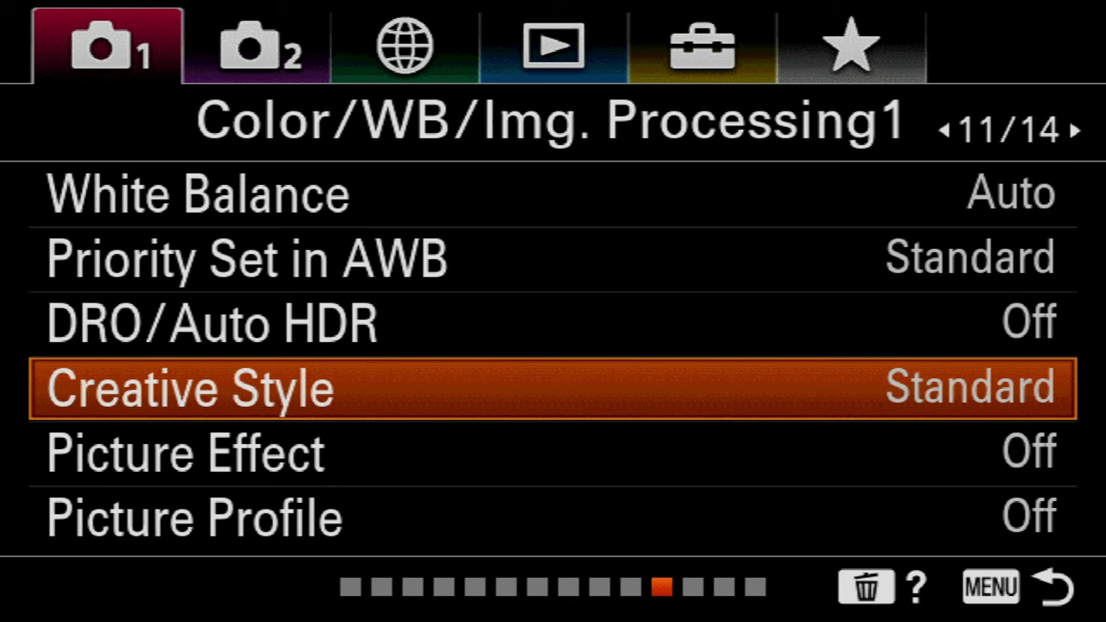
pyautogui.press('Return')
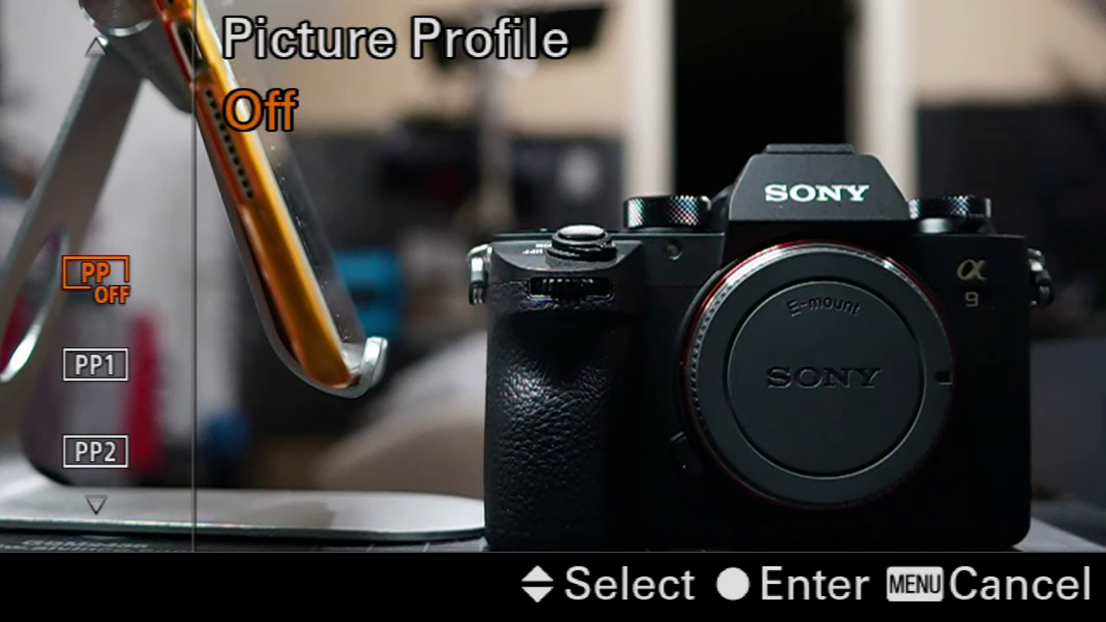
pyautogui.press('Down')
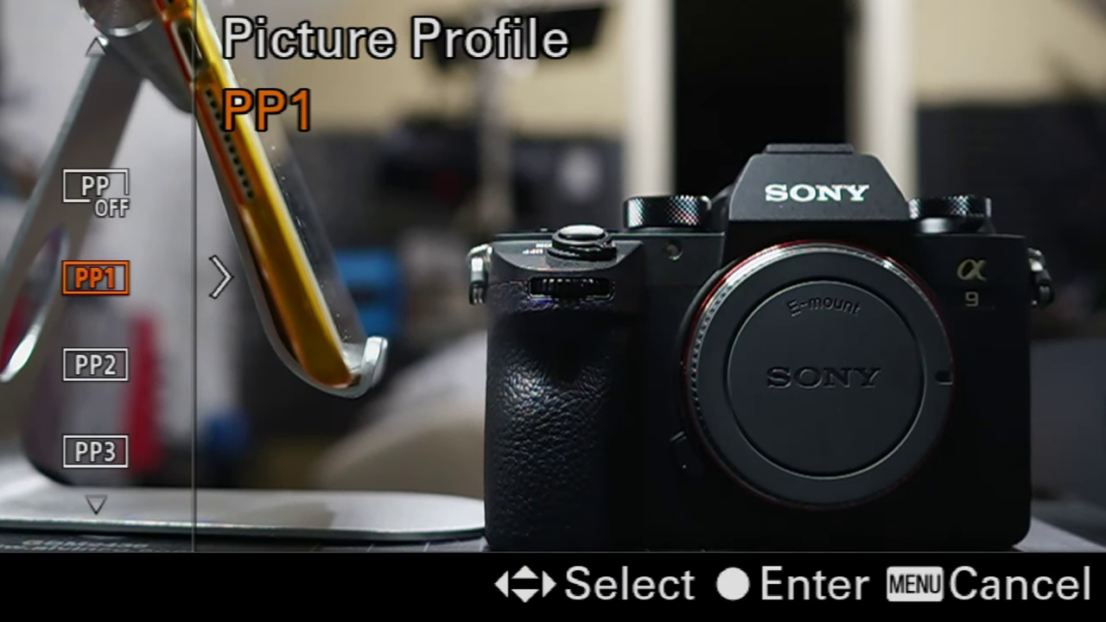